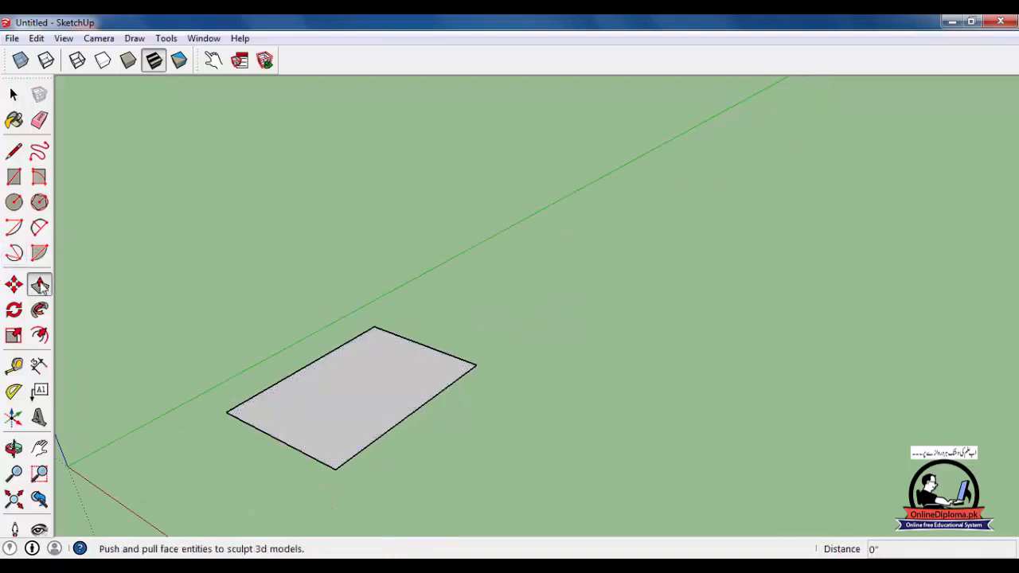
Extrude the rectangle on the ground up 2' with Push/Pull to form a box.
{"action": "left_click", "coordinate": [334, 425]}
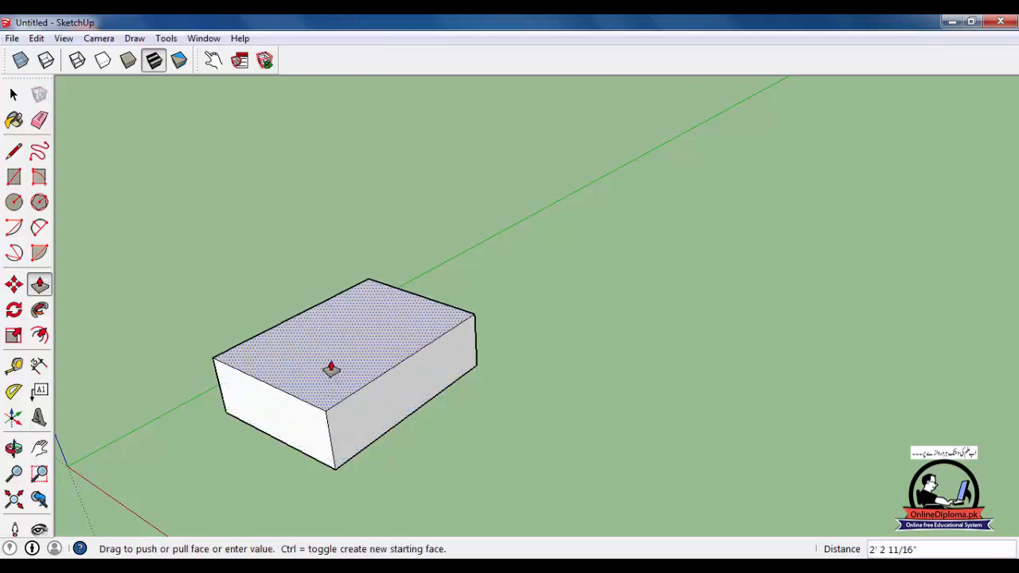
{"action": "key", "text": "Return"}
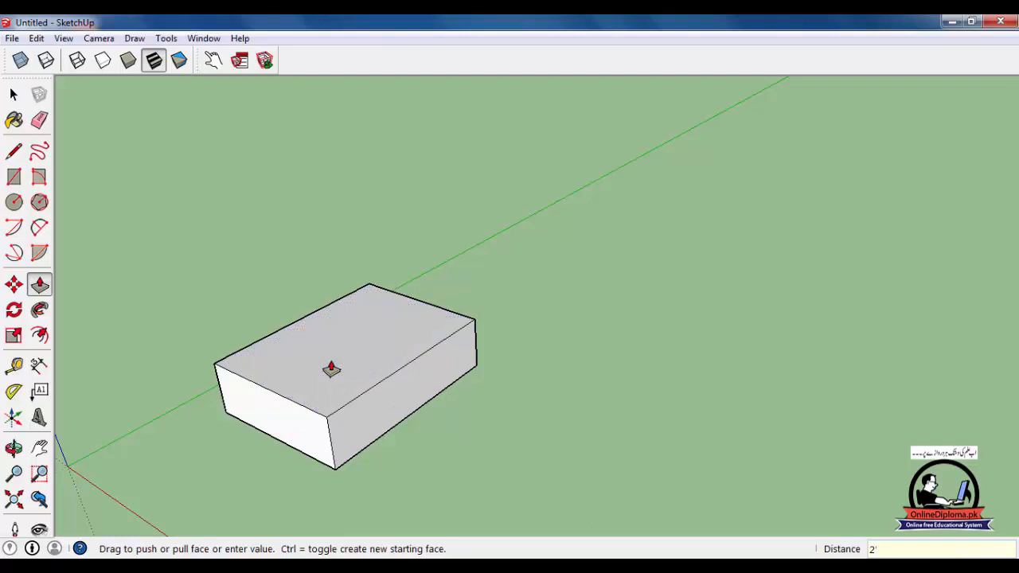
{"action": "scroll", "coordinate": [364, 391], "scroll_direction": "up", "scroll_amount": 1}
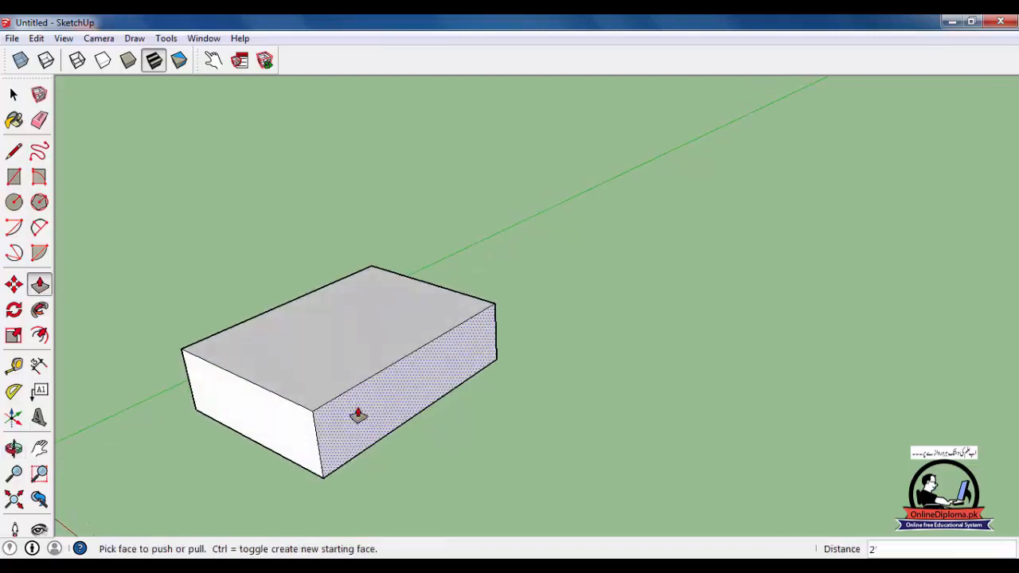
{"action": "left_click", "coordinate": [10, 90]}
{"action": "scroll", "coordinate": [579, 478], "scroll_direction": "down", "scroll_amount": 3}
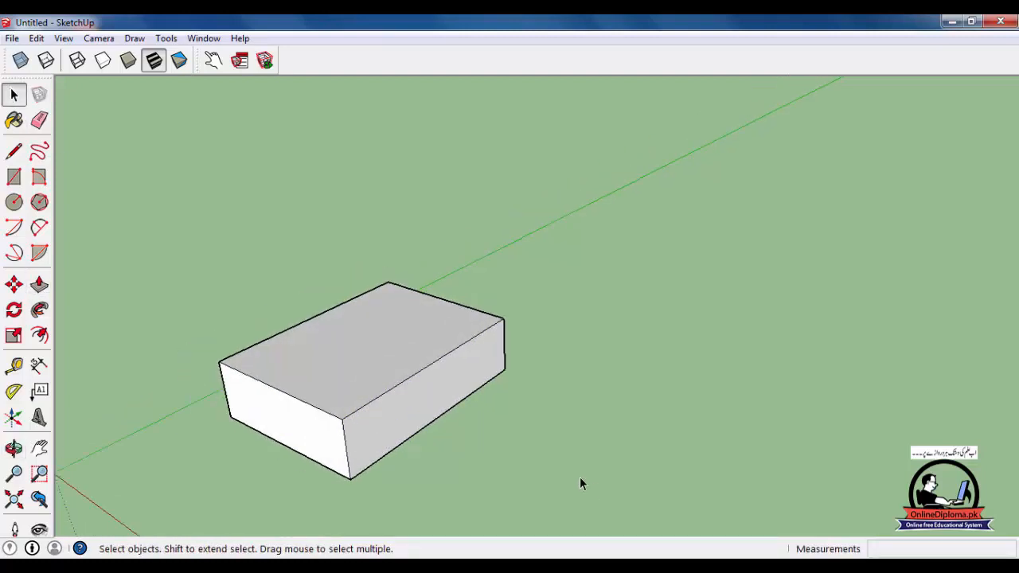
Draw a second, smaller rectangle on the ground beside the box.
{"action": "left_click", "coordinate": [13, 176]}
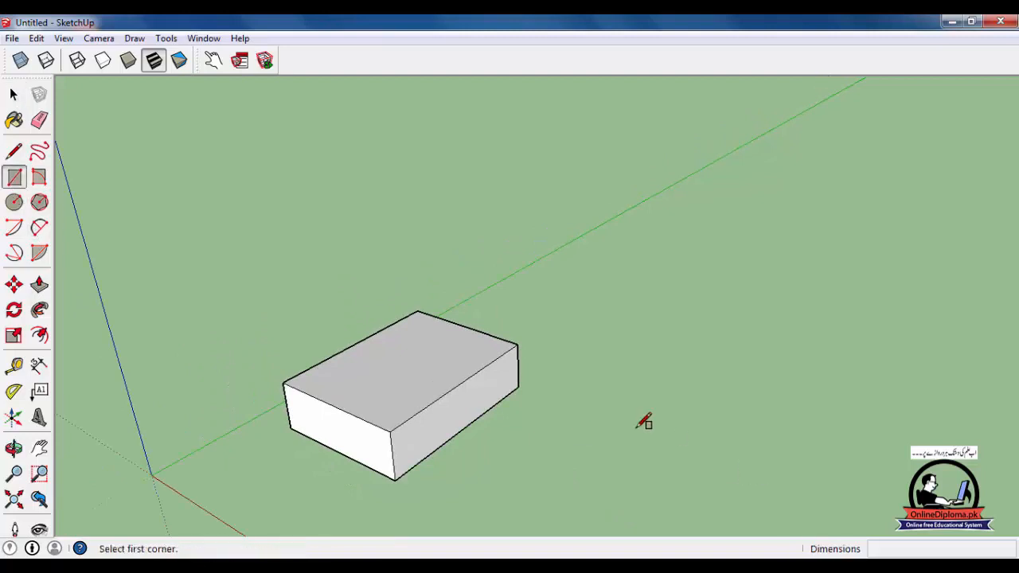
{"action": "left_click", "coordinate": [635, 430]}
{"action": "left_click", "coordinate": [741, 388]}
{"action": "middle_click_drag", "start_coordinate": [784, 375], "coordinate": [694, 445]}
{"action": "key", "text": "space"}
{"action": "right_click", "coordinate": [706, 430]}
{"action": "left_click", "coordinate": [753, 349]}
Extrude the second rectangle up 2' and undo the extrusion.
{"action": "key", "text": "p"}
{"action": "left_click_drag", "start_coordinate": [692, 448], "coordinate": [699, 399]}
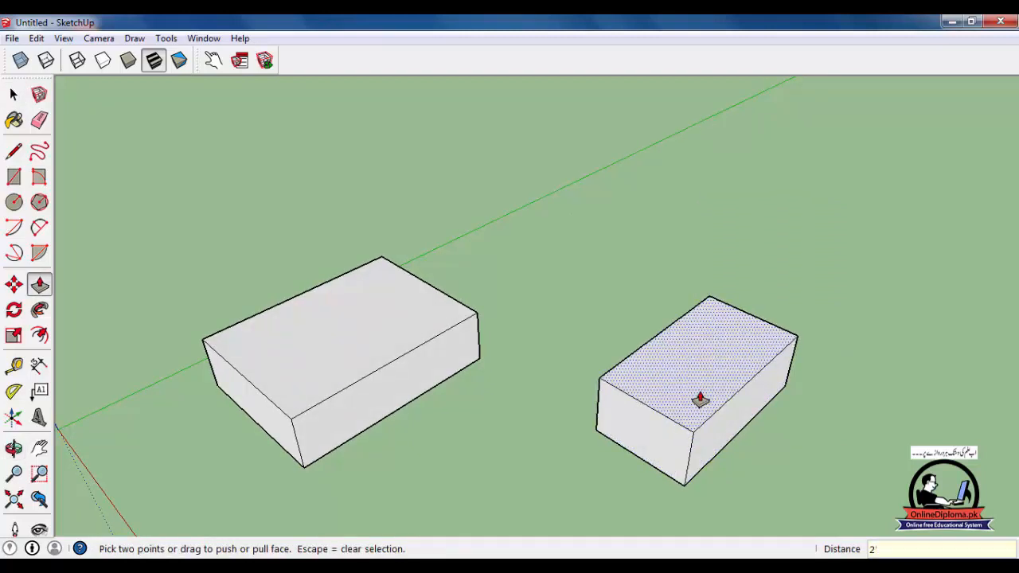
{"action": "middle_click_drag", "start_coordinate": [666, 384], "coordinate": [596, 319]}
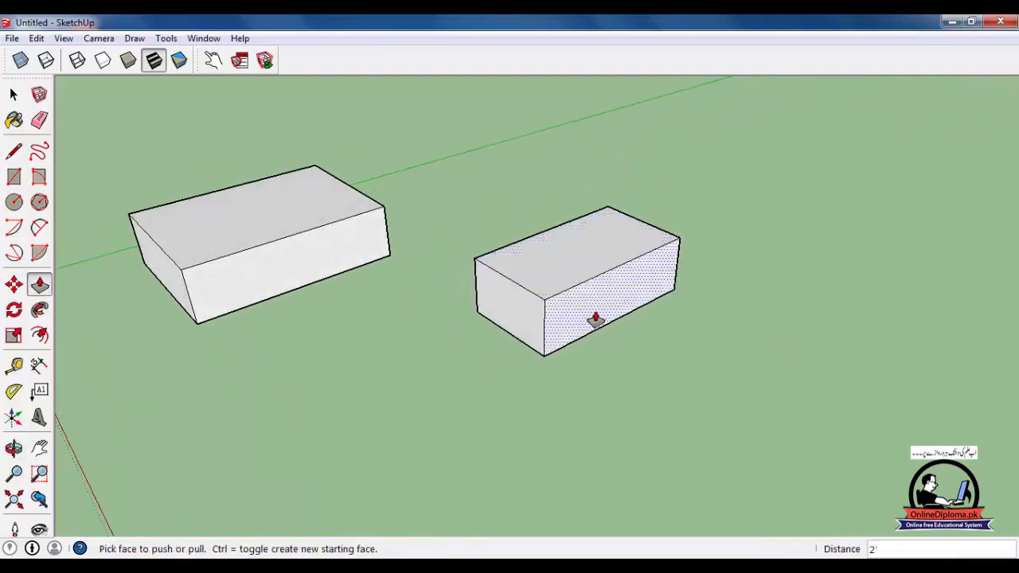
{"action": "key", "text": "ctrl+z"}
Extrude the second rectangle with Push/Pull to an exact height of 2'.
{"action": "left_click_drag", "start_coordinate": [581, 291], "coordinate": [618, 144]}
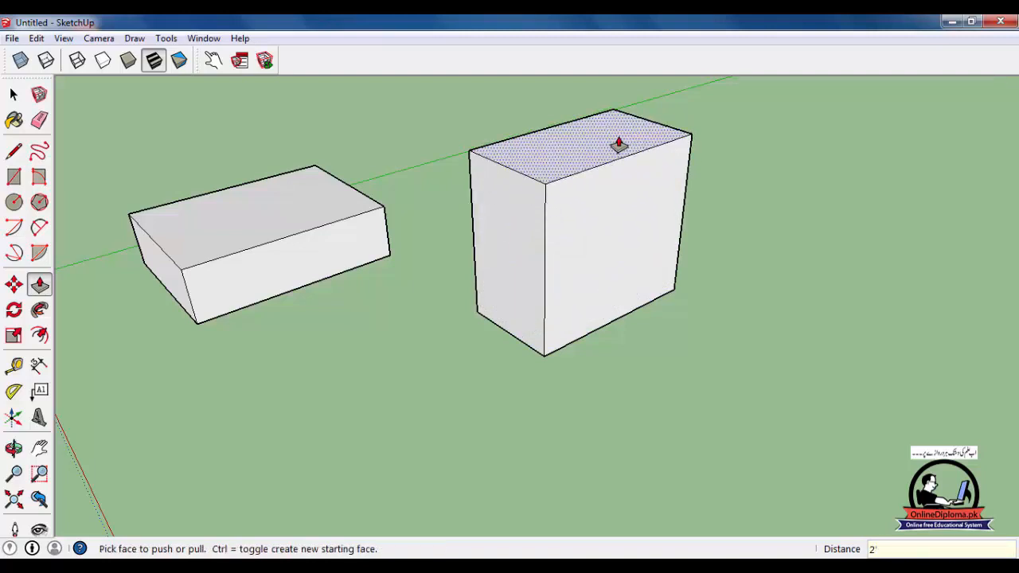
{"action": "key", "text": "Return"}
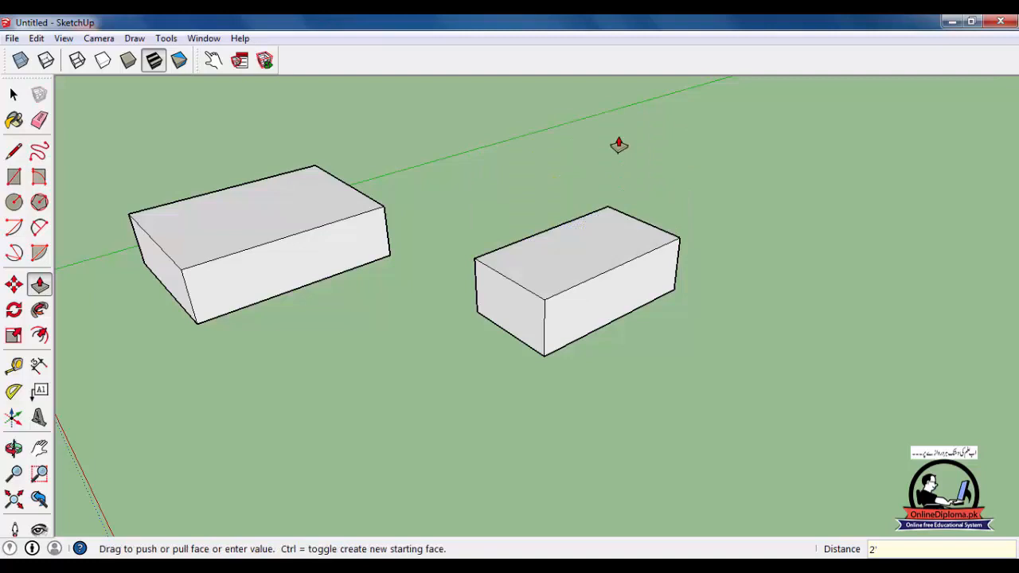
{"action": "scroll", "coordinate": [538, 254], "scroll_direction": "up", "scroll_amount": 2}
{"action": "middle_click_drag", "start_coordinate": [539, 254], "coordinate": [549, 255]}
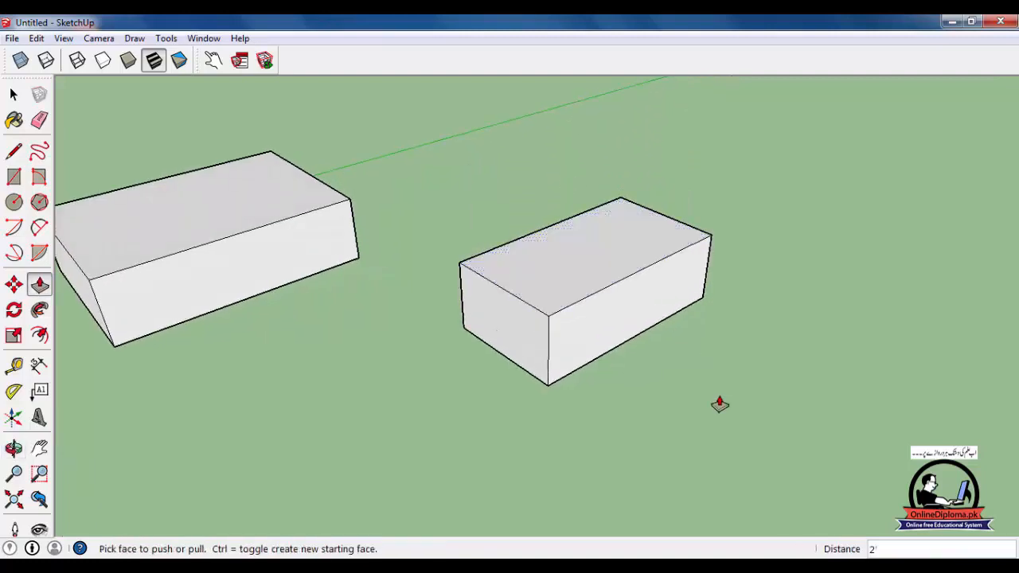
{"action": "scroll", "coordinate": [719, 404], "scroll_direction": "down", "scroll_amount": 2}
{"action": "scroll", "coordinate": [198, 277], "scroll_direction": "up", "scroll_amount": 1}
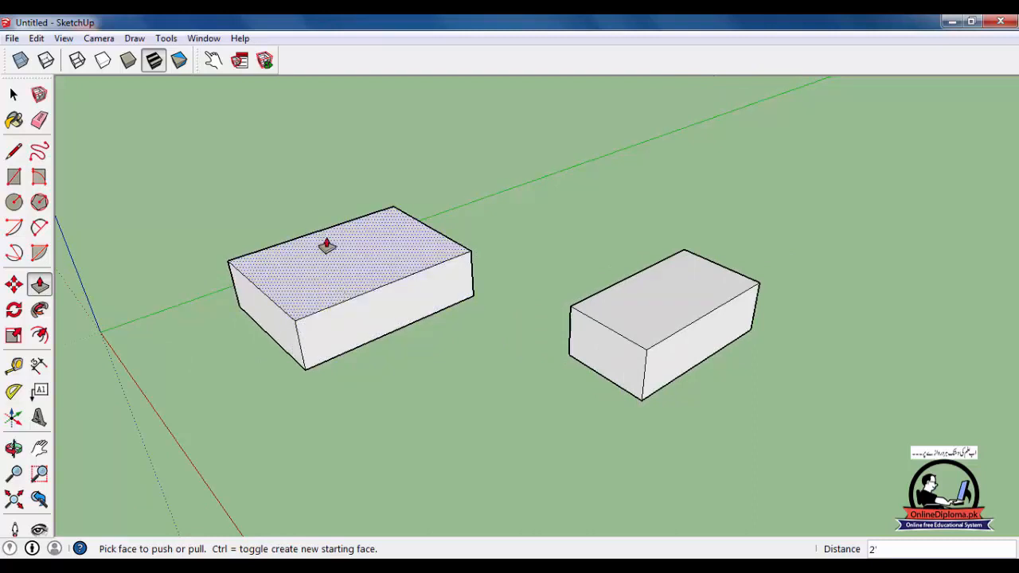
Pull the first box's top up 4' 6 7/16" from a new starting face and push the upper block's front back 3' 5/16".
{"action": "left_click_drag", "start_coordinate": [323, 274], "coordinate": [389, 148]}
{"action": "key", "text": "ctrl"}
{"action": "middle_click_drag", "start_coordinate": [355, 240], "coordinate": [355, 220]}
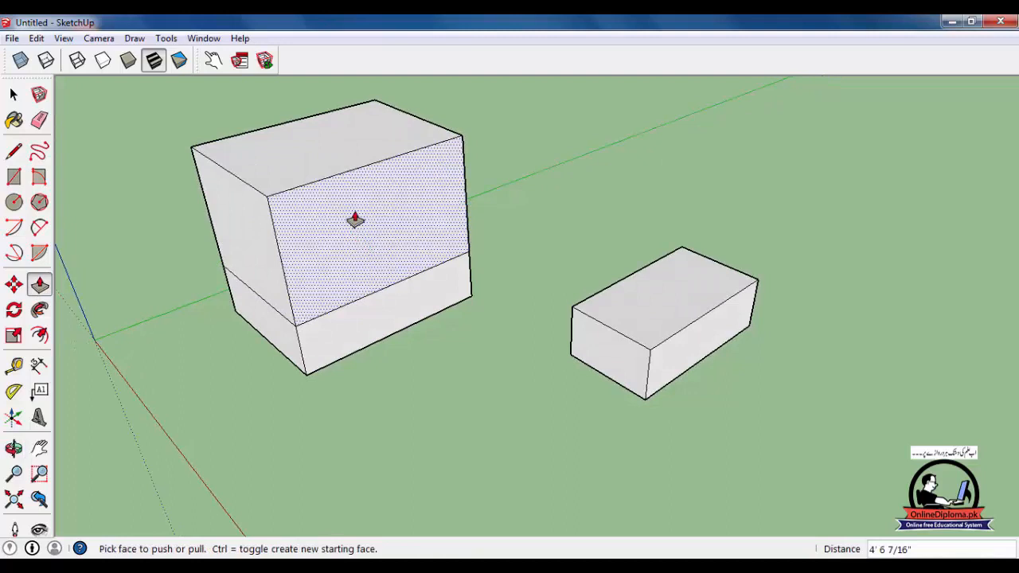
{"action": "left_click_drag", "start_coordinate": [350, 207], "coordinate": [316, 263]}
{"action": "middle_click_drag", "start_coordinate": [315, 263], "coordinate": [365, 251]}
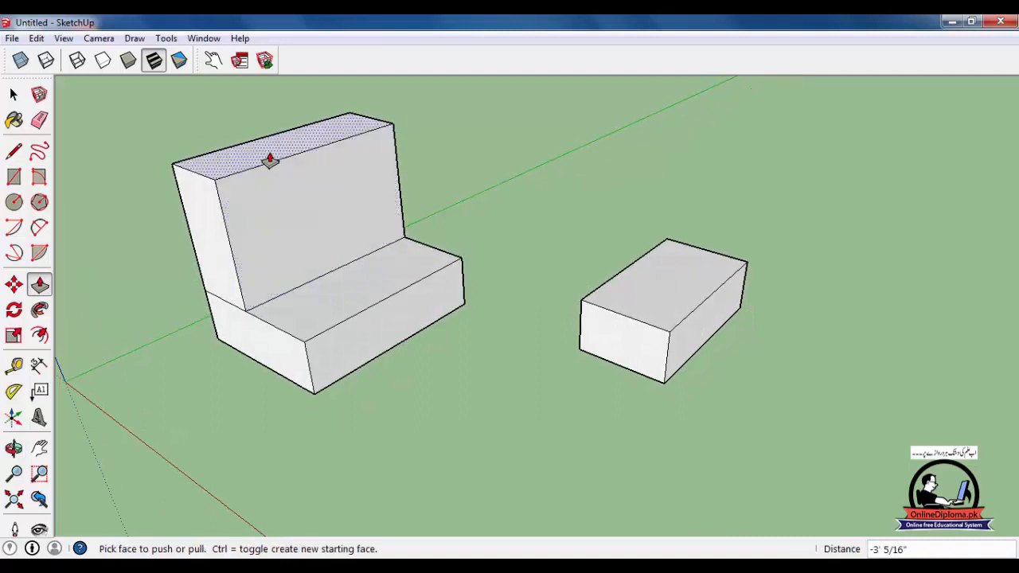
Pull another block up from the stepped object's top as a new starting face and push its front face back 1' 10 1/2".
{"action": "left_click_drag", "start_coordinate": [269, 159], "coordinate": [271, 135]}
{"action": "left_click", "coordinate": [272, 148]}
{"action": "left_click", "coordinate": [232, 144]}
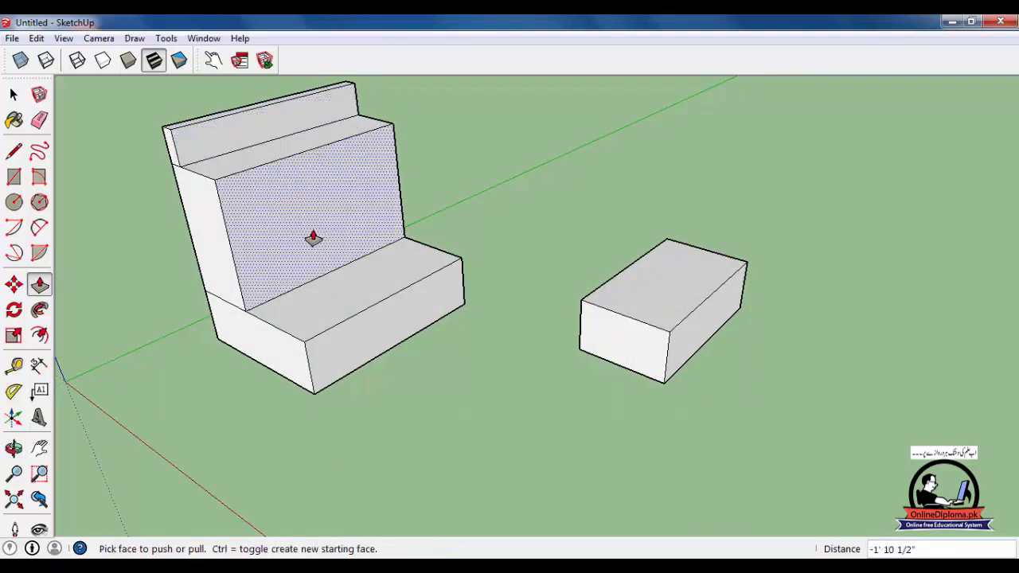
{"action": "middle_click_drag", "start_coordinate": [313, 234], "coordinate": [284, 235]}
{"action": "middle_click_drag", "start_coordinate": [303, 273], "coordinate": [437, 377]}
{"action": "key", "text": "space"}
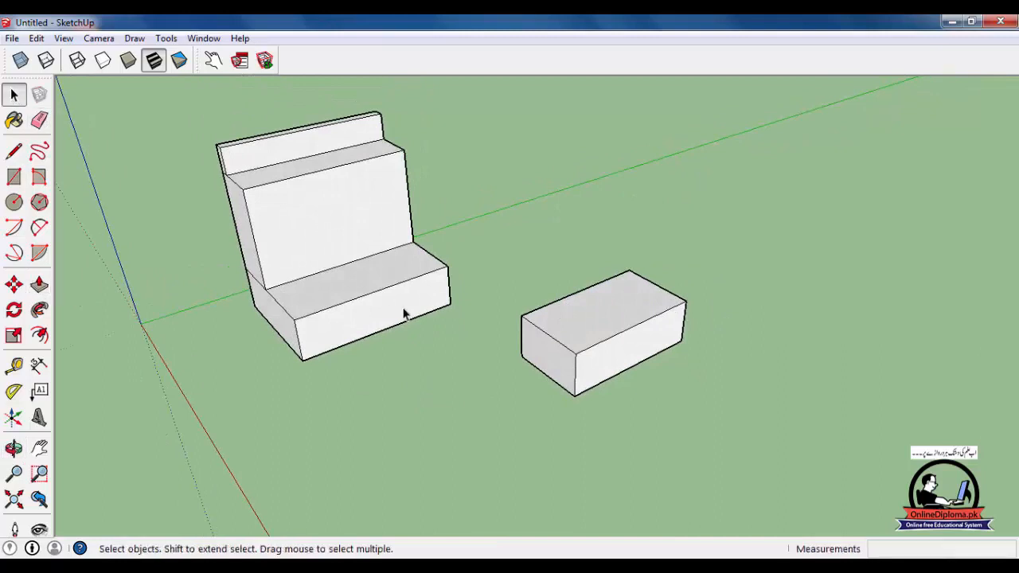
{"action": "scroll", "coordinate": [416, 314], "scroll_direction": "up", "scroll_amount": 2}
{"action": "middle_click_drag", "start_coordinate": [733, 385], "coordinate": [732, 405]}
{"action": "scroll", "coordinate": [627, 396], "scroll_direction": "down", "scroll_amount": 3}
{"action": "middle_click_drag", "start_coordinate": [626, 397], "coordinate": [654, 390]}
{"action": "scroll", "coordinate": [706, 353], "scroll_direction": "up", "scroll_amount": 3}
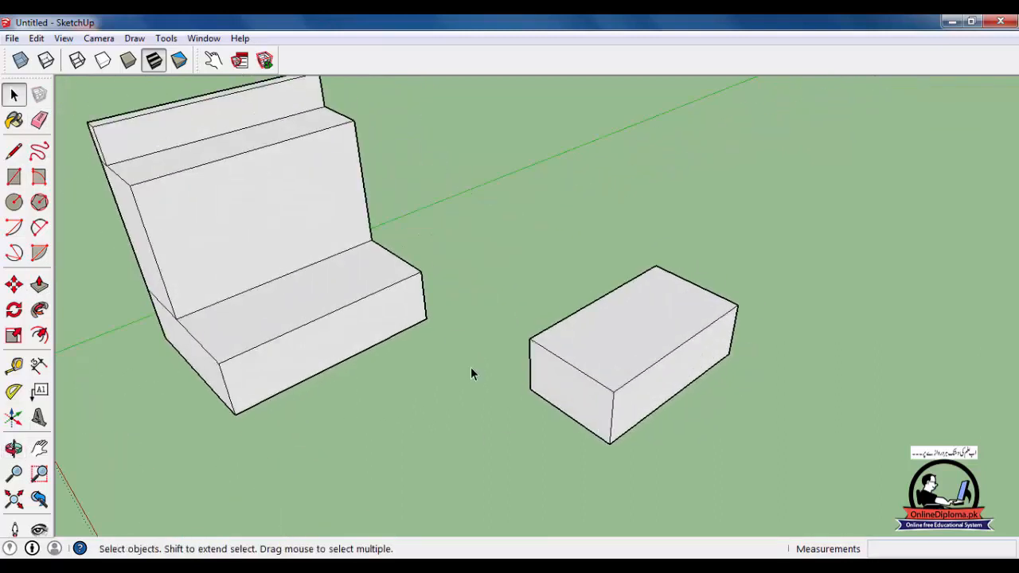
{"action": "scroll", "coordinate": [567, 428], "scroll_direction": "down", "scroll_amount": 3}
{"action": "middle_click_drag", "start_coordinate": [566, 428], "coordinate": [589, 428]}
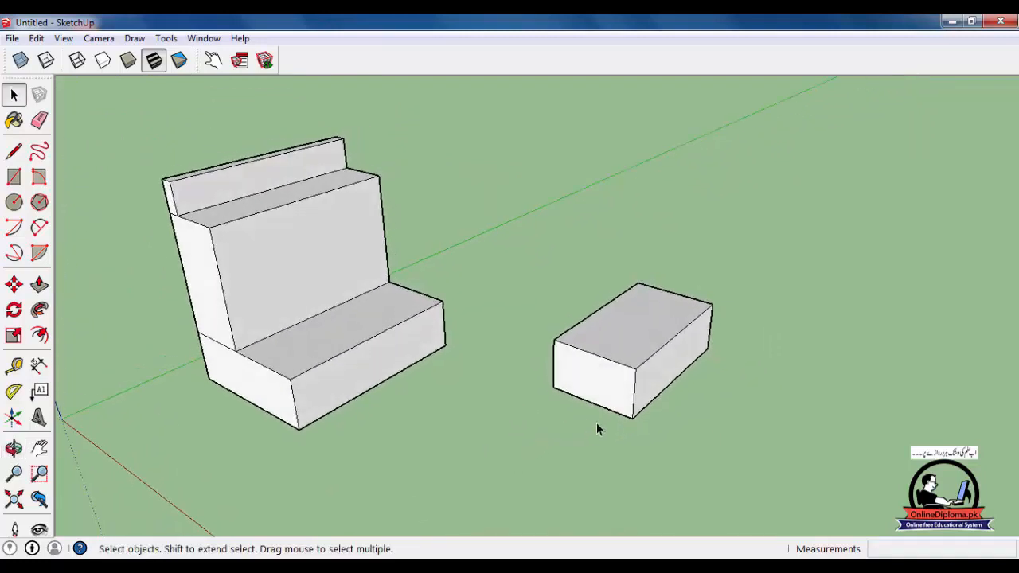
Pull the second box's top up from a new starting face to match the height of the stepped object's middle block.
{"action": "key", "text": "p"}
{"action": "left_click", "coordinate": [616, 352]}
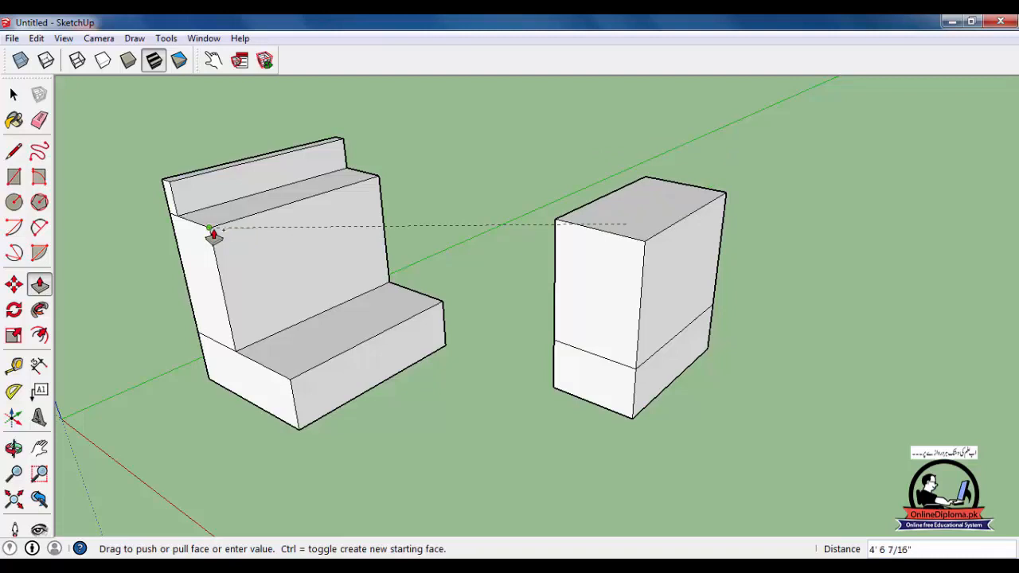
{"action": "left_click", "coordinate": [211, 233]}
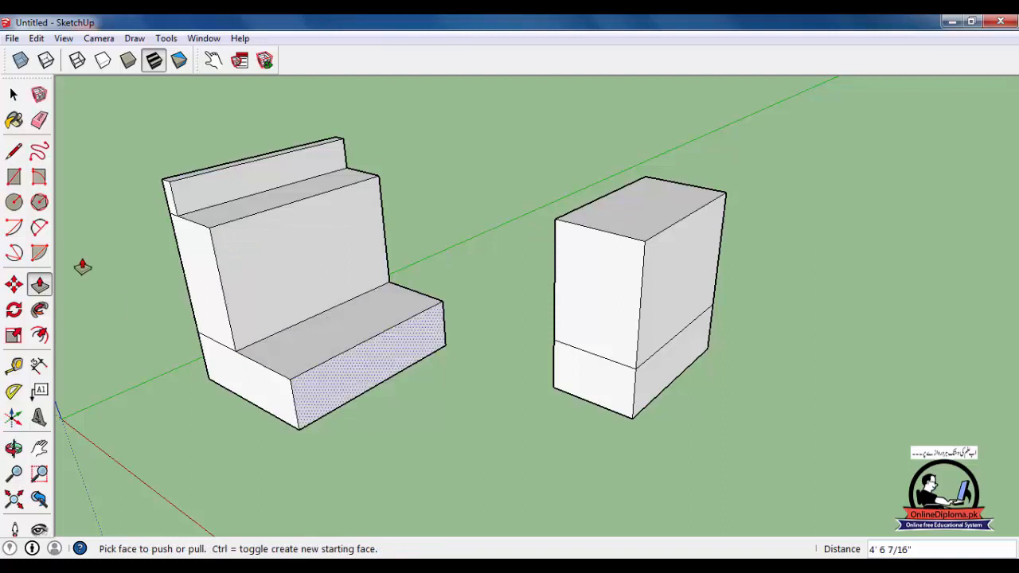
Draw a thin rectangle about 7 1/2" by 4' 9 11/16" in front of the stepped object and extrude it up 10'.
{"action": "left_click", "coordinate": [13, 177]}
{"action": "left_click", "coordinate": [330, 483]}
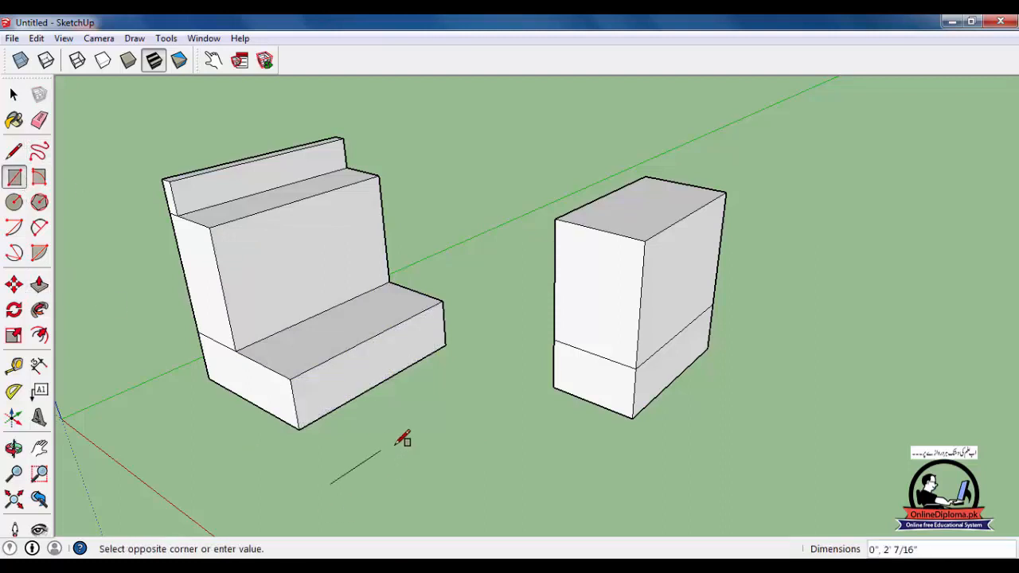
{"action": "left_click", "coordinate": [453, 414]}
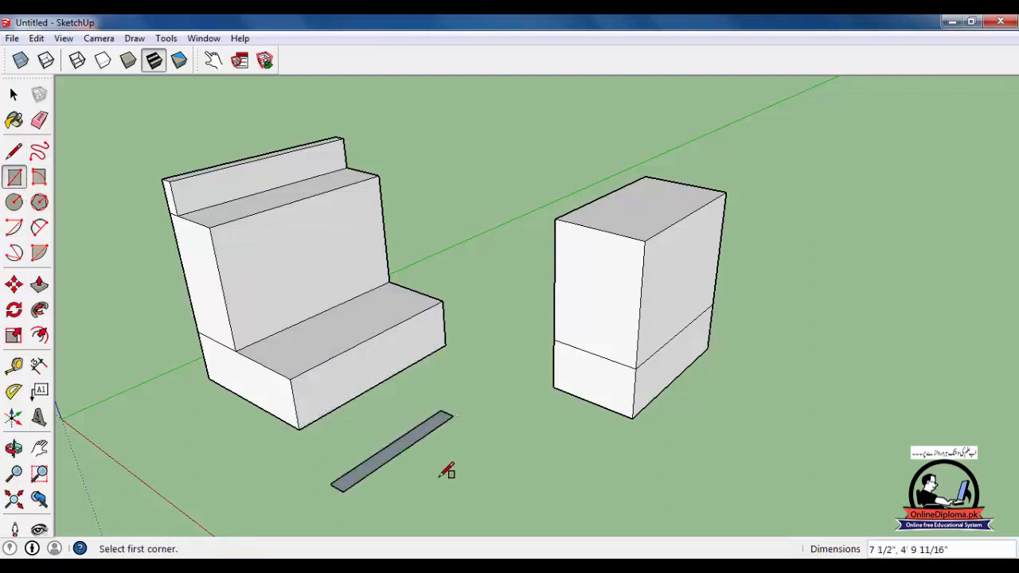
{"action": "key", "text": "p"}
{"action": "left_click_drag", "start_coordinate": [370, 476], "coordinate": [392, 431]}
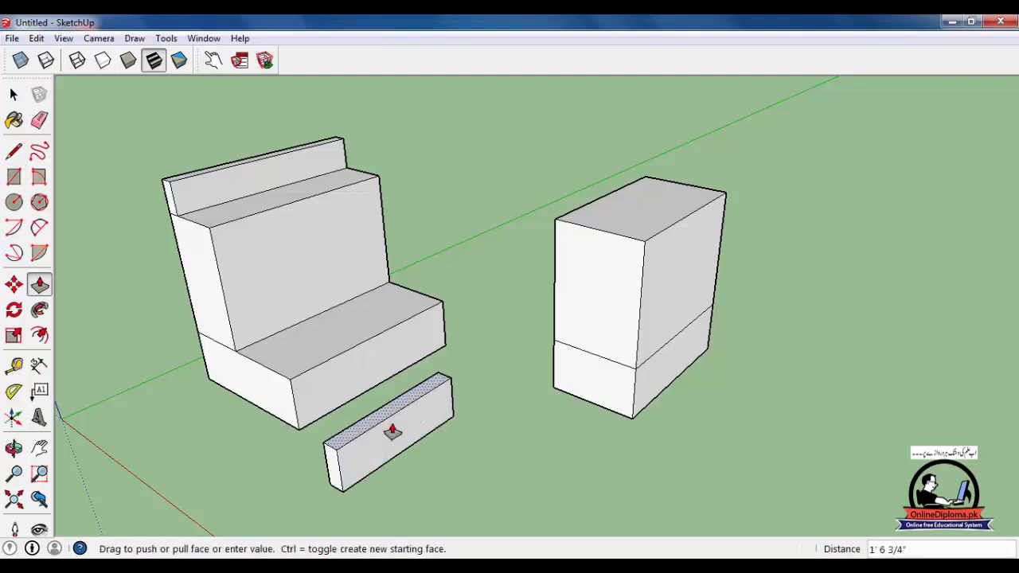
{"action": "key", "text": "Return"}
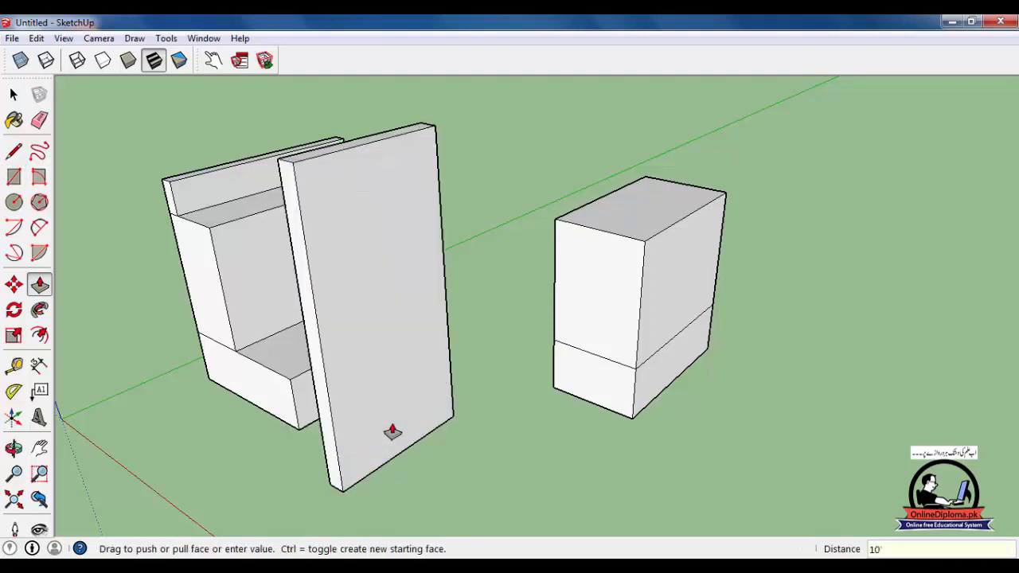
Draw a thin rectangle in front of the second box and extrude it to the height of the 10' panel.
{"action": "left_click", "coordinate": [13, 177]}
{"action": "scroll", "coordinate": [297, 321], "scroll_direction": "down", "scroll_amount": 3}
{"action": "left_click", "coordinate": [554, 459]}
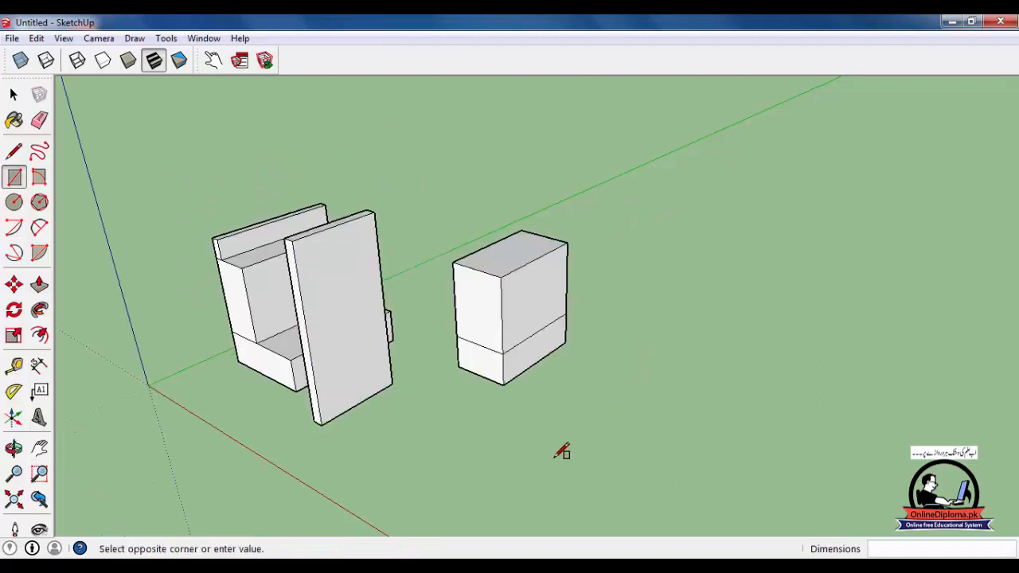
{"action": "left_click", "coordinate": [664, 386]}
{"action": "key", "text": "p"}
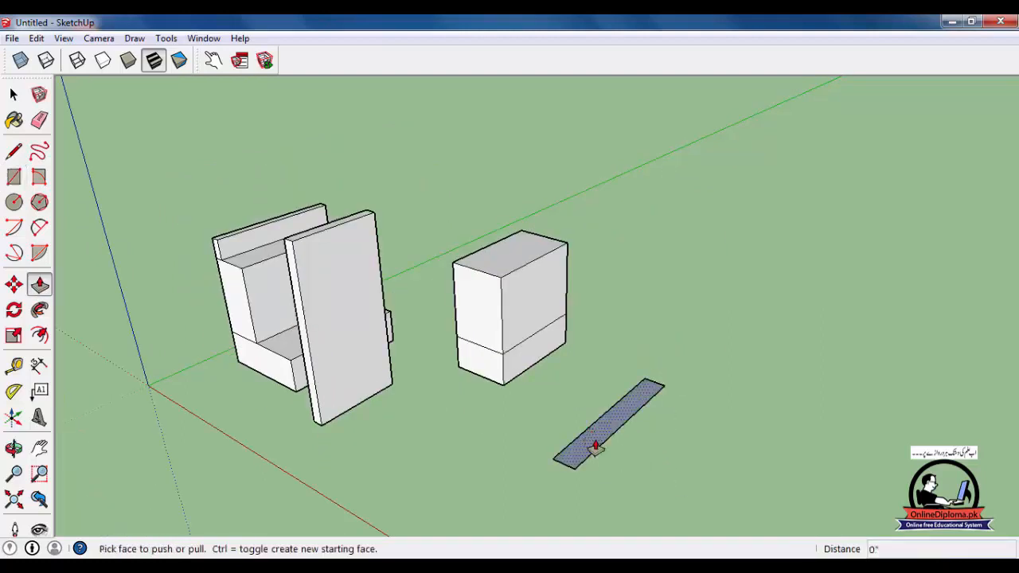
{"action": "left_click", "coordinate": [597, 443]}
{"action": "left_click", "coordinate": [294, 251]}
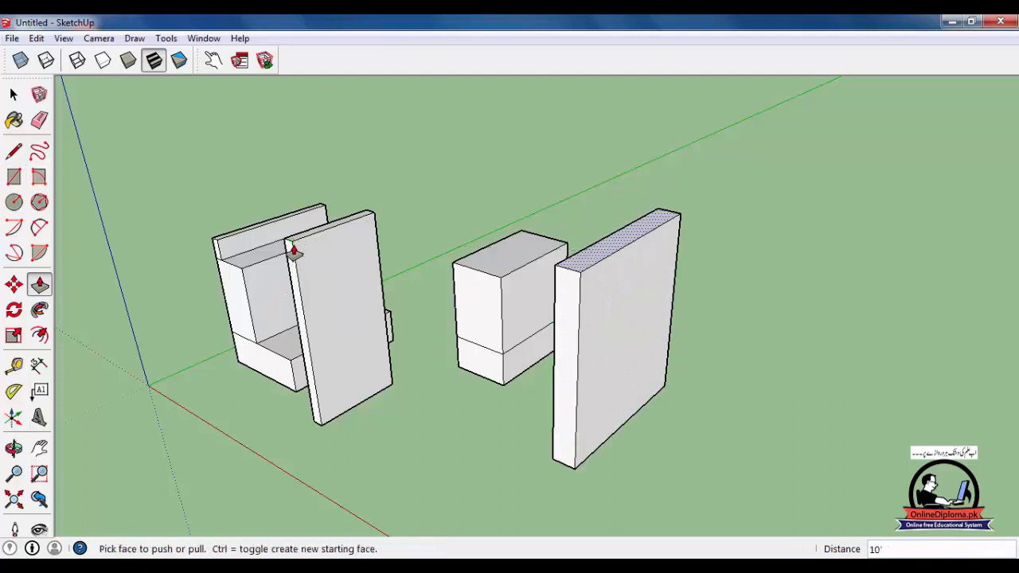
{"action": "scroll", "coordinate": [557, 367], "scroll_direction": "down", "scroll_amount": 3}
{"action": "middle_click_drag", "start_coordinate": [621, 414], "coordinate": [518, 340]}
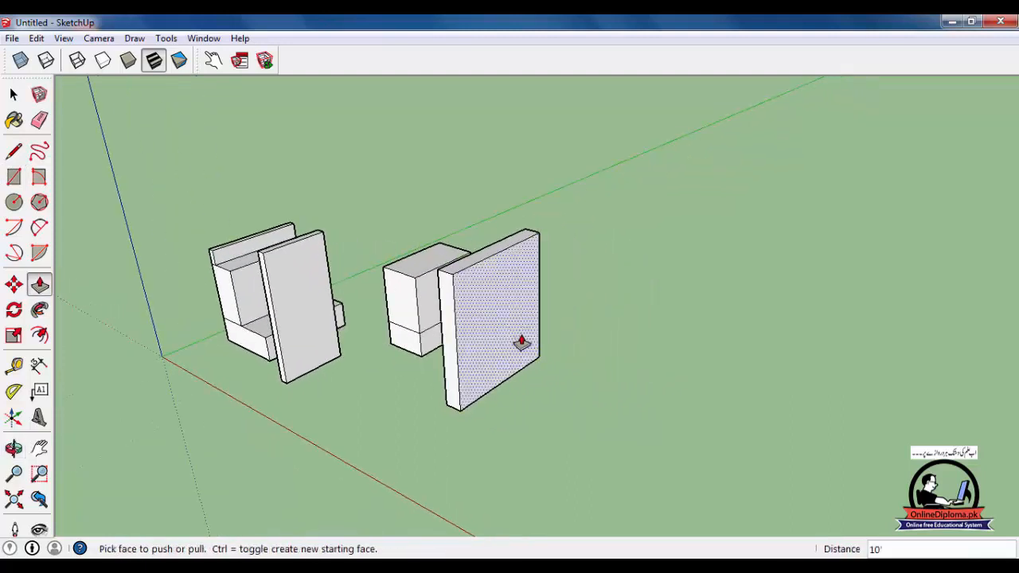
Draw another thin rectangle on the ground beside the second panel.
{"action": "key", "text": "r"}
{"action": "key", "text": "e"}
{"action": "key", "text": "c"}
{"action": "key", "text": "space"}
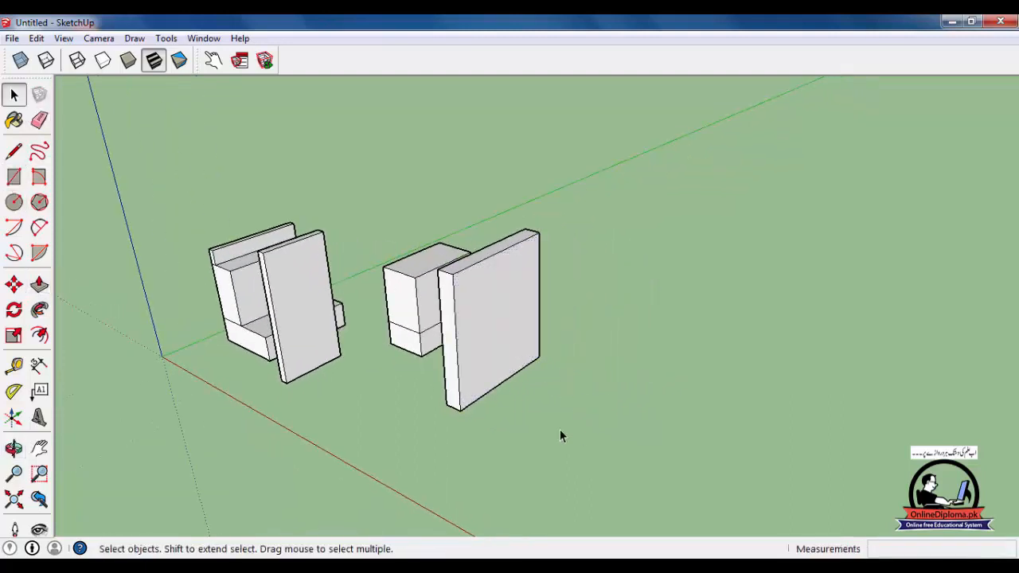
{"action": "key", "text": "r"}
{"action": "left_click", "coordinate": [550, 430]}
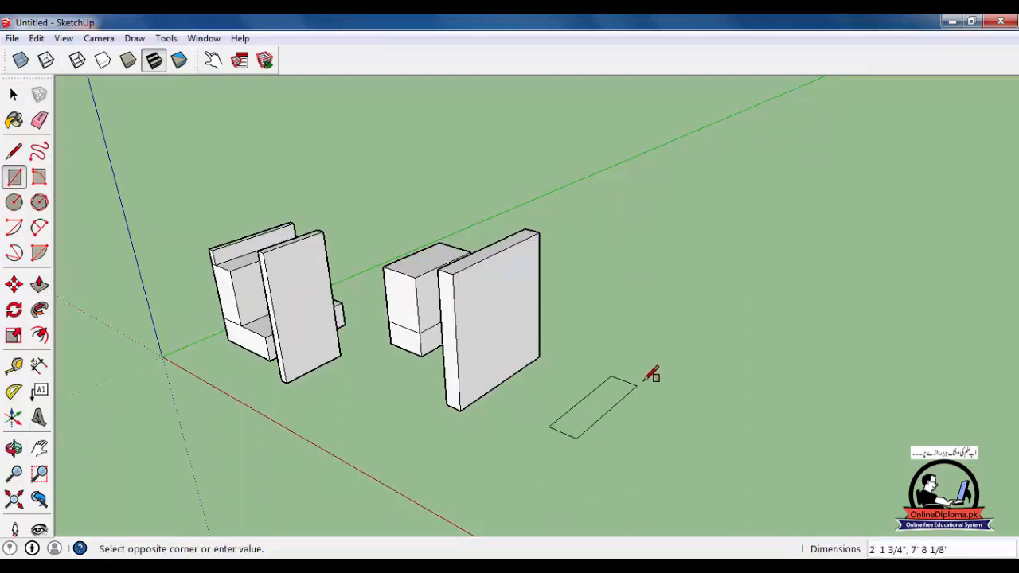
{"action": "left_click", "coordinate": [664, 355]}
{"action": "key", "text": "p"}
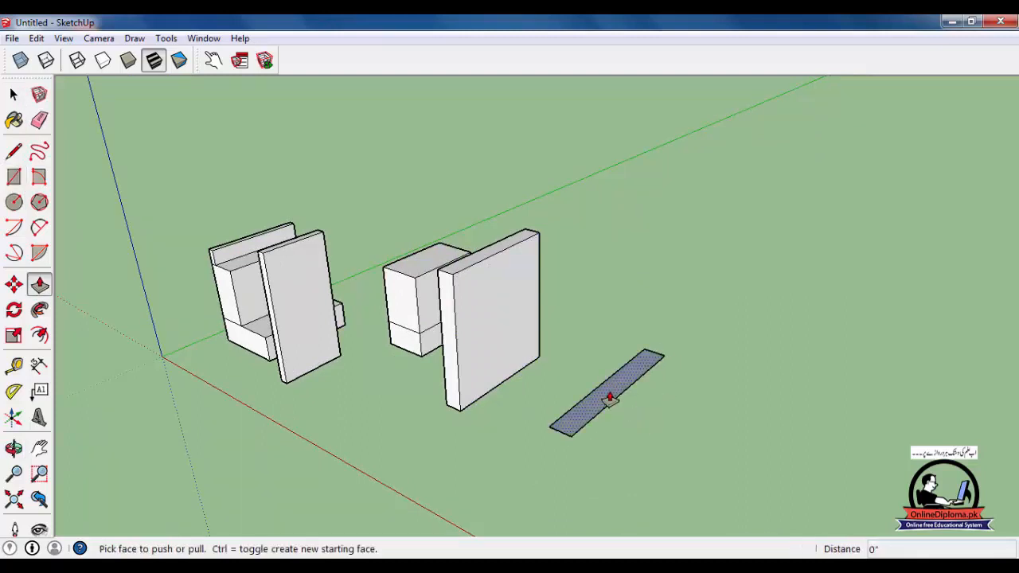
Repeat the last Push/Pull distance on the new thin rectangle and undo the resulting panel.
{"action": "double_click", "coordinate": [610, 398]}
{"action": "middle_click_drag", "start_coordinate": [496, 330], "coordinate": [536, 302]}
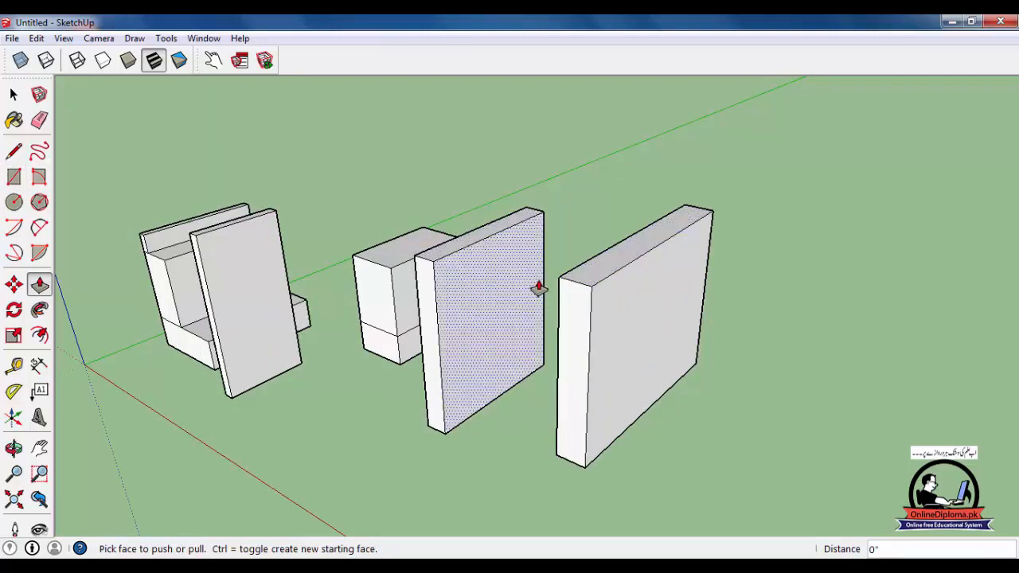
{"action": "scroll", "coordinate": [537, 291], "scroll_direction": "down", "scroll_amount": 2}
{"action": "key", "text": "ctrl+z"}
{"action": "scroll", "coordinate": [587, 334], "scroll_direction": "down", "scroll_amount": 2}
{"action": "scroll", "coordinate": [584, 364], "scroll_direction": "up", "scroll_amount": 2}
Draw a long rectangle about 1' 5 5/16" by 30' 5 7/16" beside the panels and repeat the 10' extrusion on it.
{"action": "key", "text": "r"}
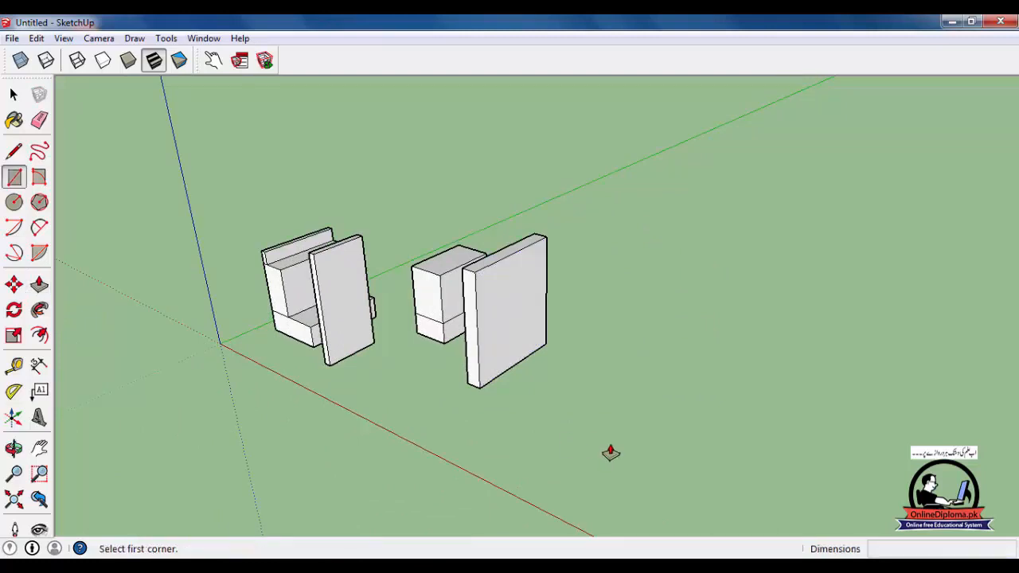
{"action": "left_click", "coordinate": [613, 438]}
{"action": "left_click", "coordinate": [783, 295]}
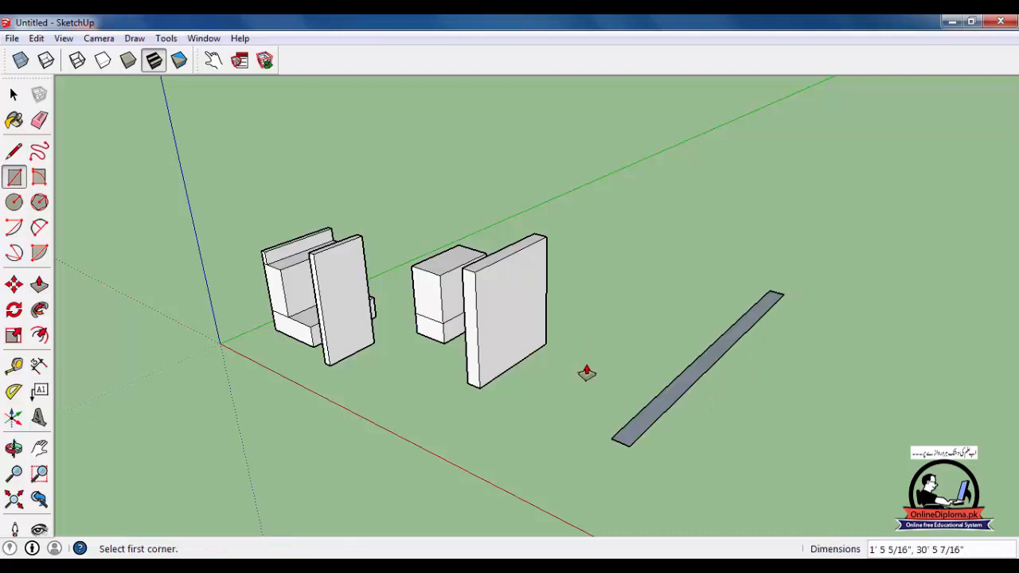
{"action": "key", "text": "p"}
{"action": "double_click", "coordinate": [669, 394]}
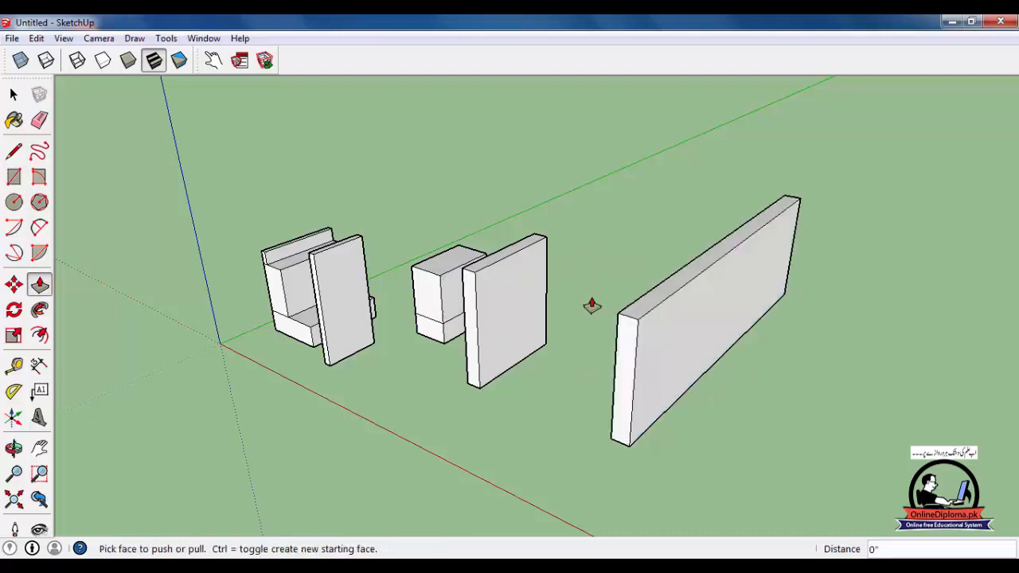
Measure the height of the long wall's near end with a temporary linear dimension.
{"action": "left_click", "coordinate": [38, 366]}
{"action": "left_click", "coordinate": [629, 445]}
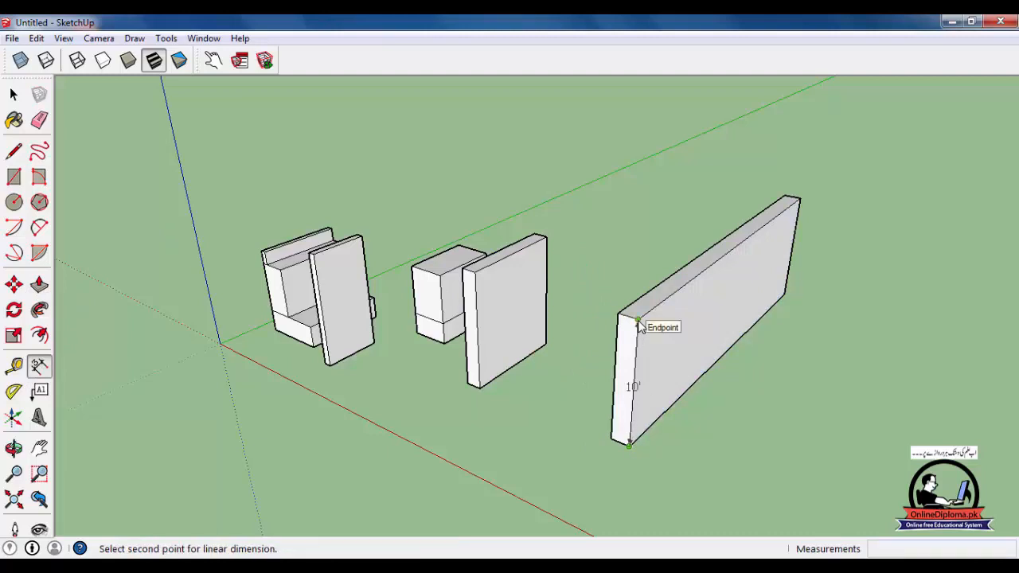
{"action": "left_click", "coordinate": [638, 320]}
{"action": "left_click", "coordinate": [579, 324]}
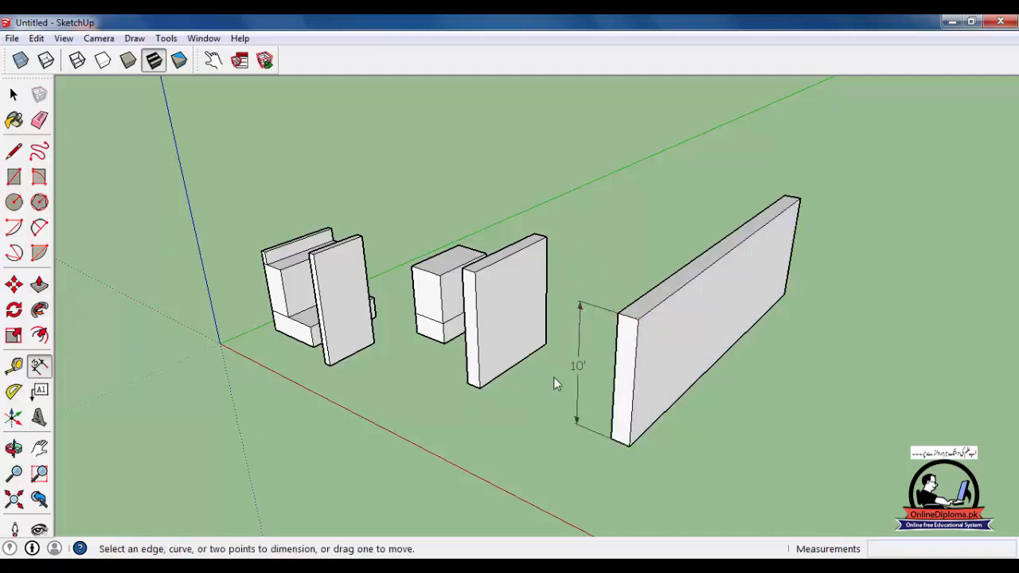
{"action": "left_click", "coordinate": [13, 94]}
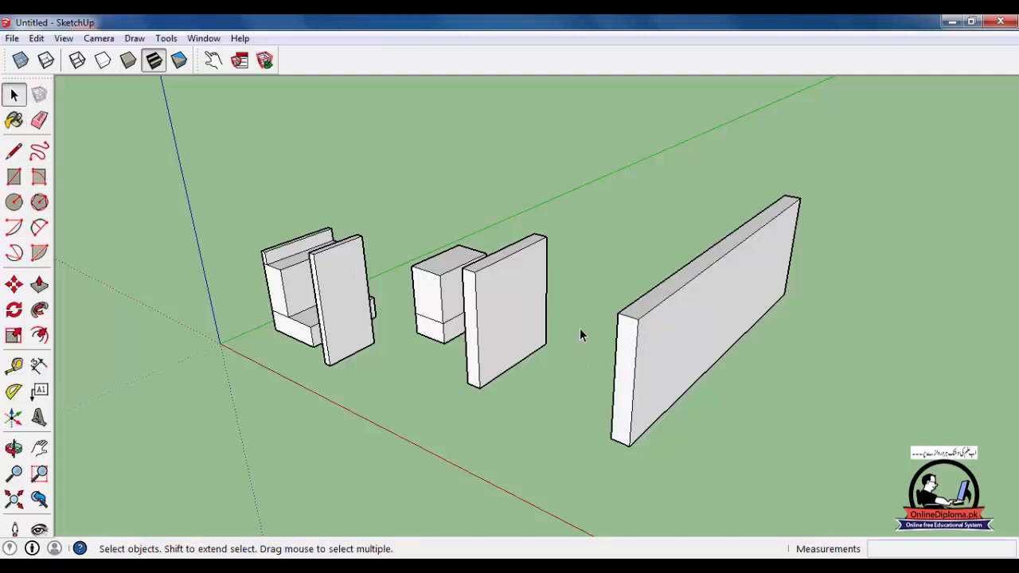
Push/Pull a block lower than the wall at the far end of the long wall, and lower the top of the second panel.
{"action": "key", "text": "p"}
{"action": "left_click_drag", "start_coordinate": [700, 333], "coordinate": [762, 353]}
{"action": "left_click_drag", "start_coordinate": [622, 390], "coordinate": [778, 272]}
{"action": "middle_click_drag", "start_coordinate": [778, 272], "coordinate": [640, 405]}
{"action": "left_click_drag", "start_coordinate": [812, 228], "coordinate": [807, 284]}
{"action": "left_click_drag", "start_coordinate": [525, 263], "coordinate": [536, 314]}
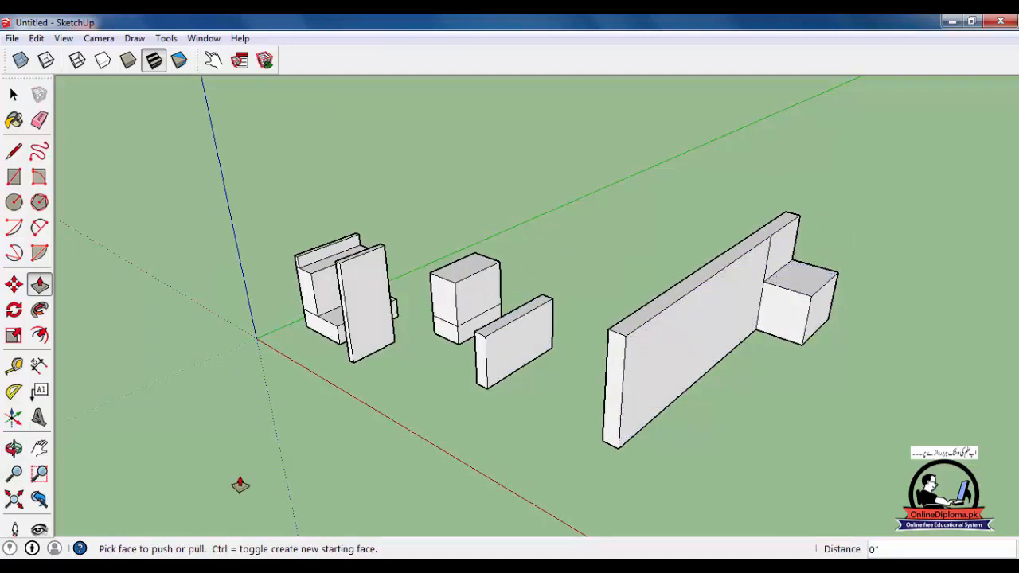
Raise the block at the wall's far end and the lowered second panel to the 10' height by referencing the other panels.
{"action": "left_click_drag", "start_coordinate": [784, 283], "coordinate": [387, 257]}
{"action": "scroll", "coordinate": [446, 303], "scroll_direction": "up", "scroll_amount": 3}
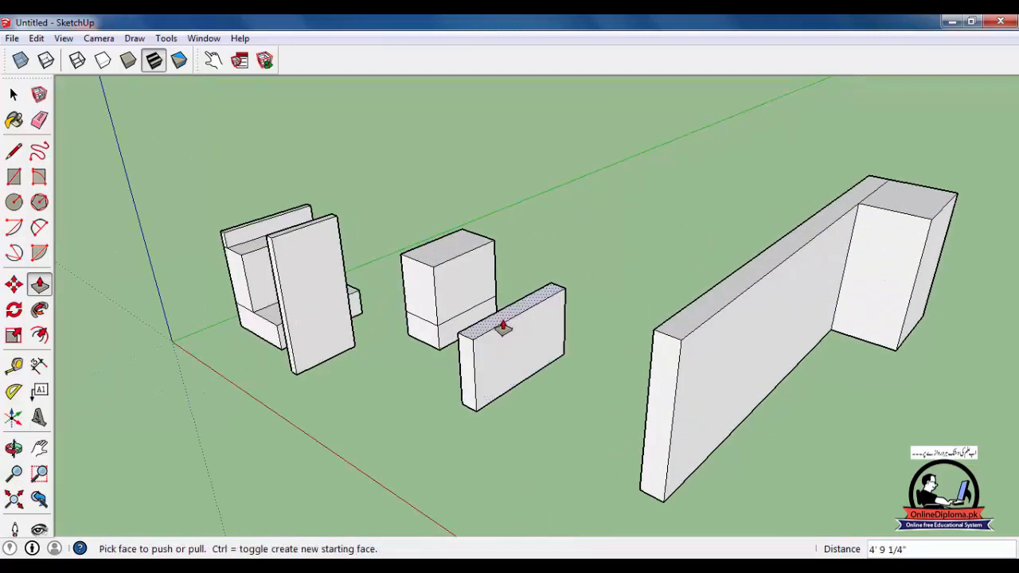
{"action": "left_click_drag", "start_coordinate": [516, 318], "coordinate": [823, 319]}
{"action": "scroll", "coordinate": [550, 347], "scroll_direction": "down", "scroll_amount": 2}
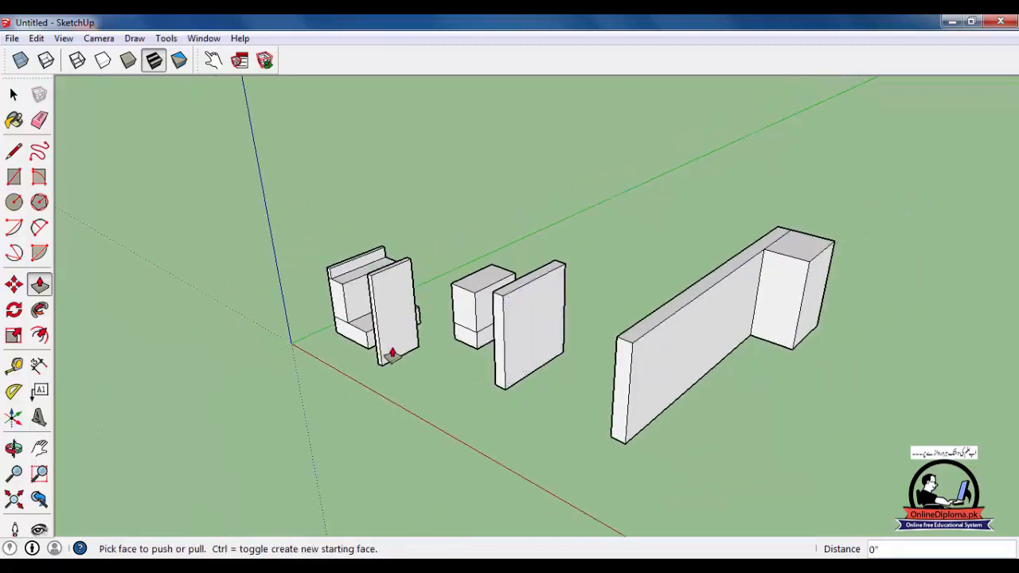
Raise the second box's top to the height of its panel and the first box's recessed top level with its raised back strip.
{"action": "scroll", "coordinate": [430, 280], "scroll_direction": "up", "scroll_amount": 3}
{"action": "left_click_drag", "start_coordinate": [484, 279], "coordinate": [589, 249]}
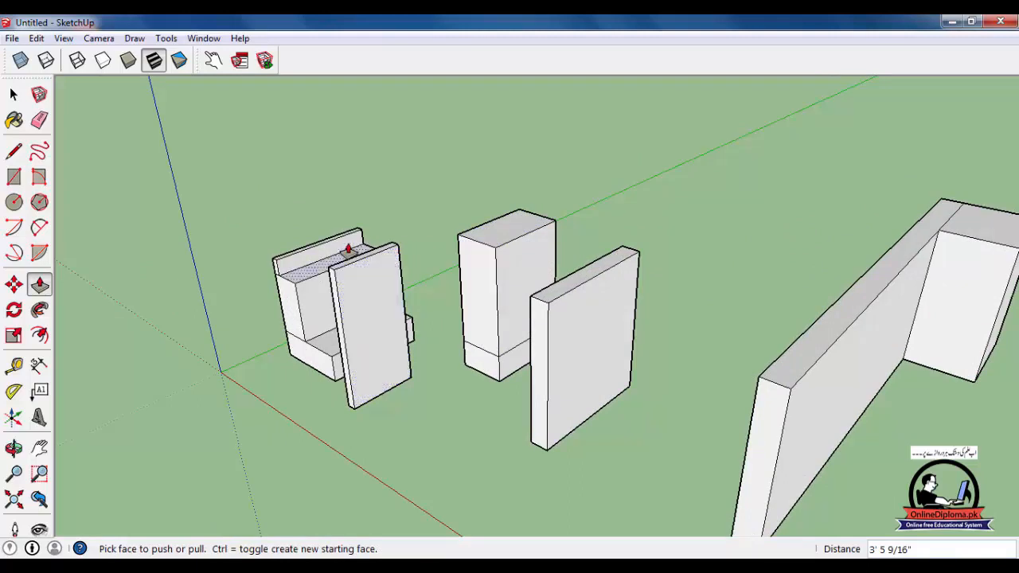
{"action": "left_click", "coordinate": [320, 276]}
{"action": "key", "text": "Escape"}
{"action": "middle_click_drag", "start_coordinate": [432, 316], "coordinate": [439, 354]}
{"action": "left_click", "coordinate": [13, 94]}
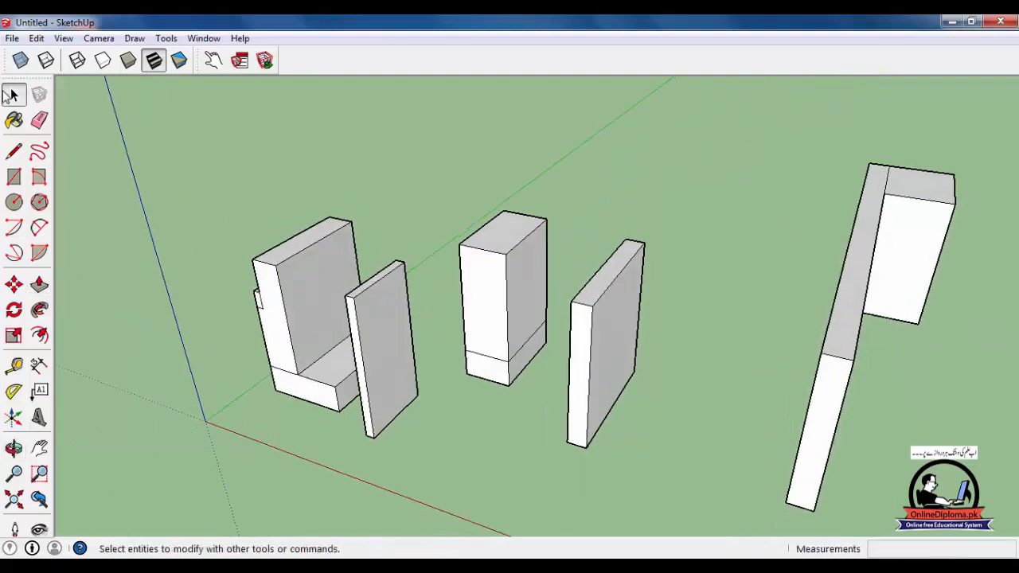
{"action": "middle_click_drag", "start_coordinate": [304, 257], "coordinate": [436, 270]}
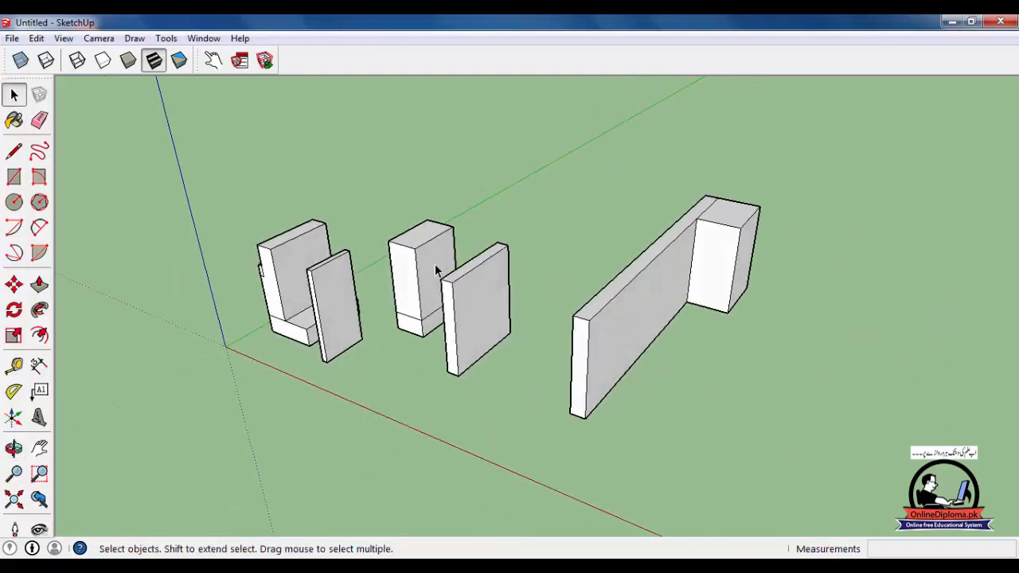